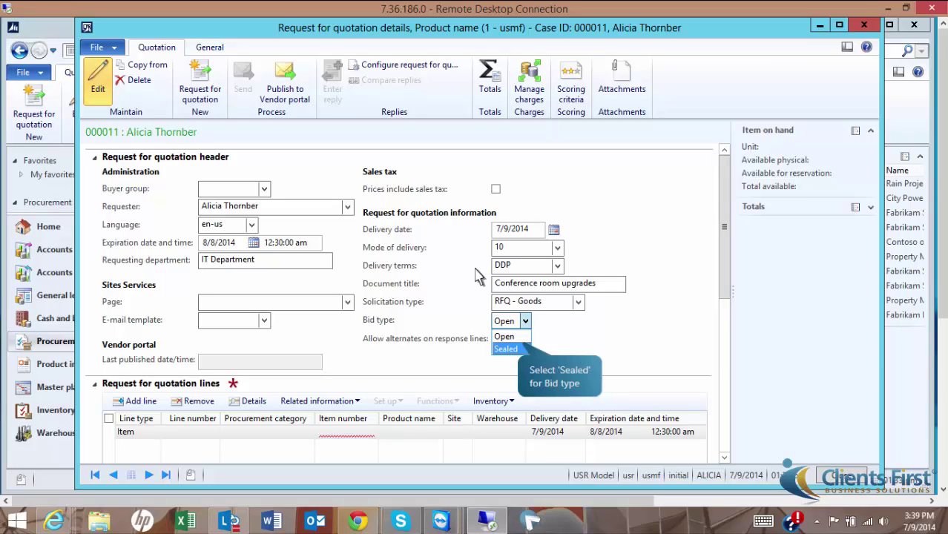
Set the request for quotation's bid type to Sealed and allow alternates on response lines
click(519, 348)
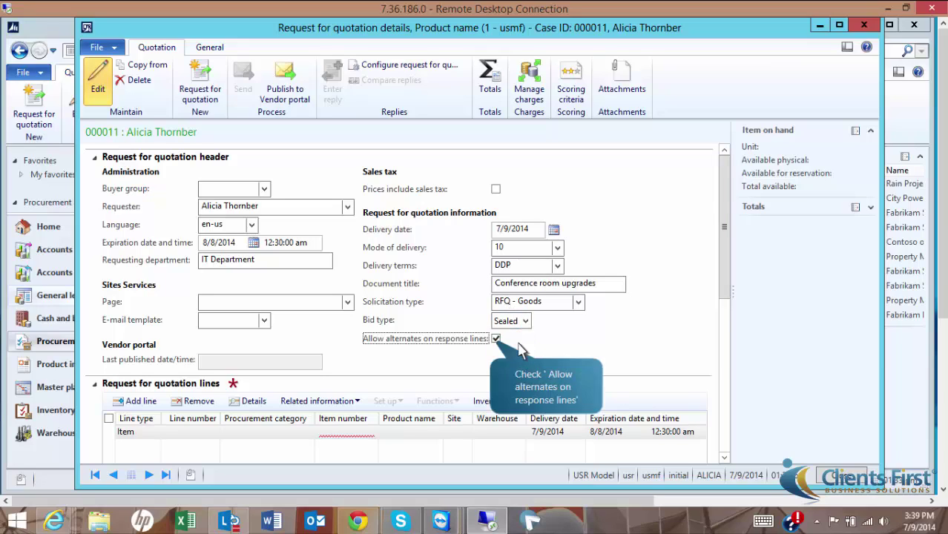
click(495, 340)
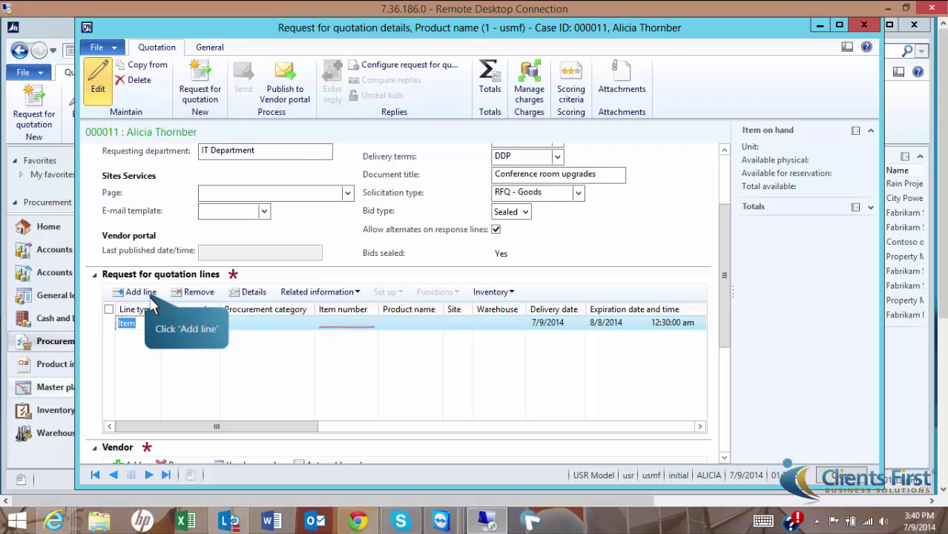
Add a Category line with procurement category OFFICE MACHINES, product name Paper Shredder, quantity 10 and unit ea
click(141, 292)
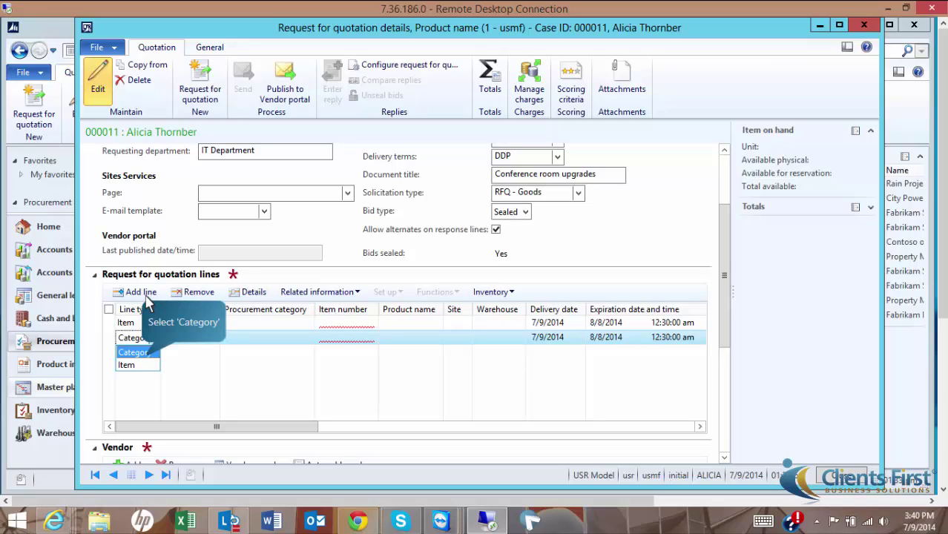
click(144, 354)
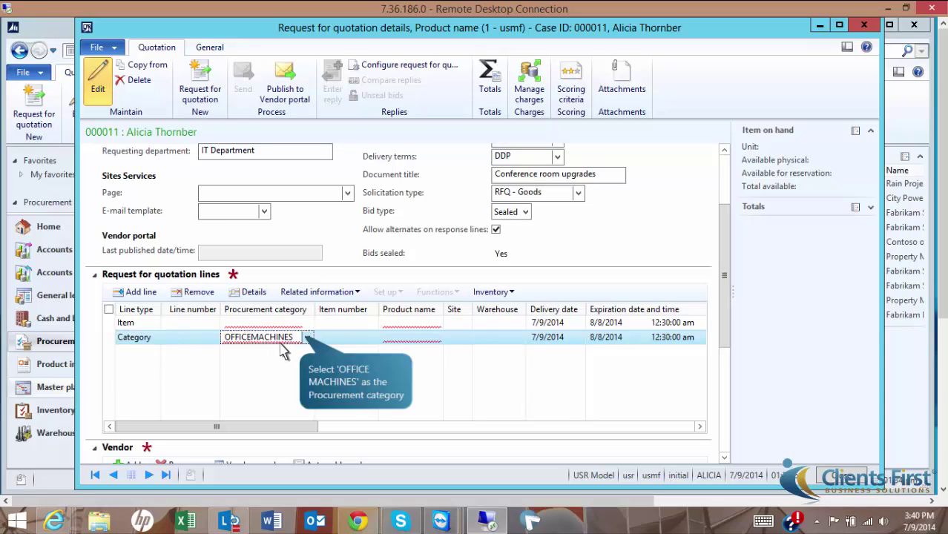
click(304, 342)
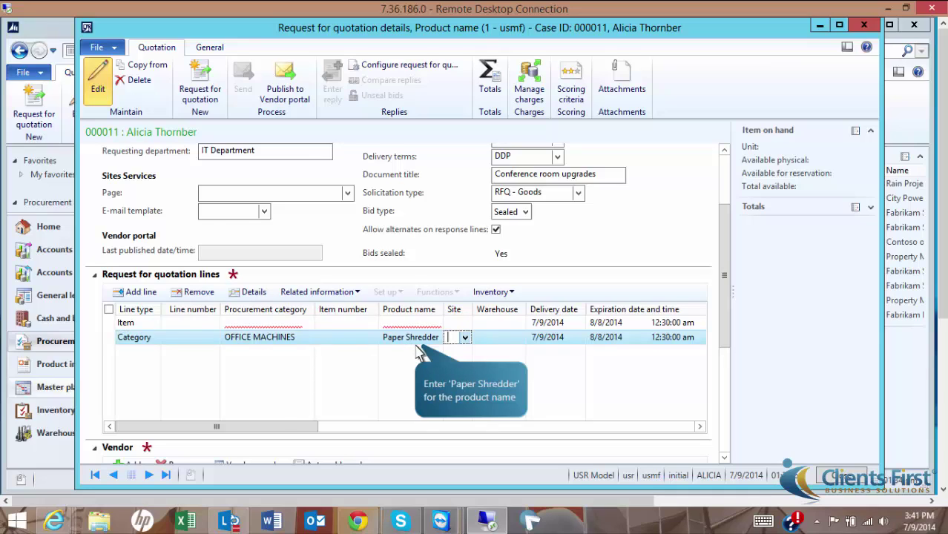
key(Tab)
text(10)
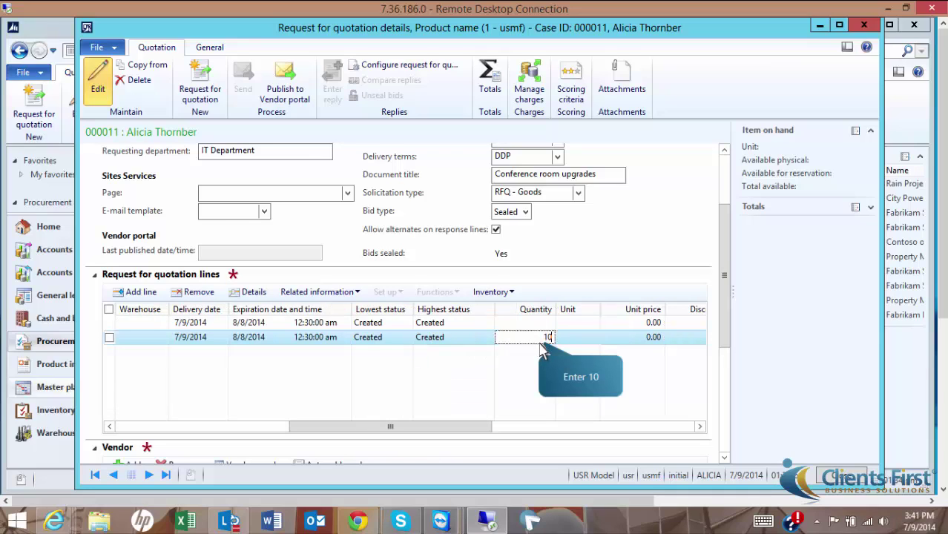
key(Tab)
key(alt+Down)
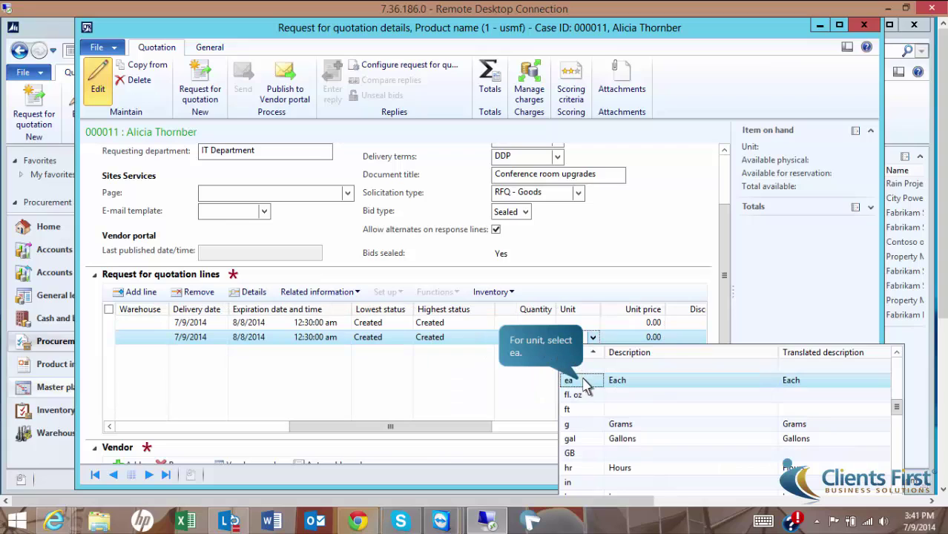
click(569, 380)
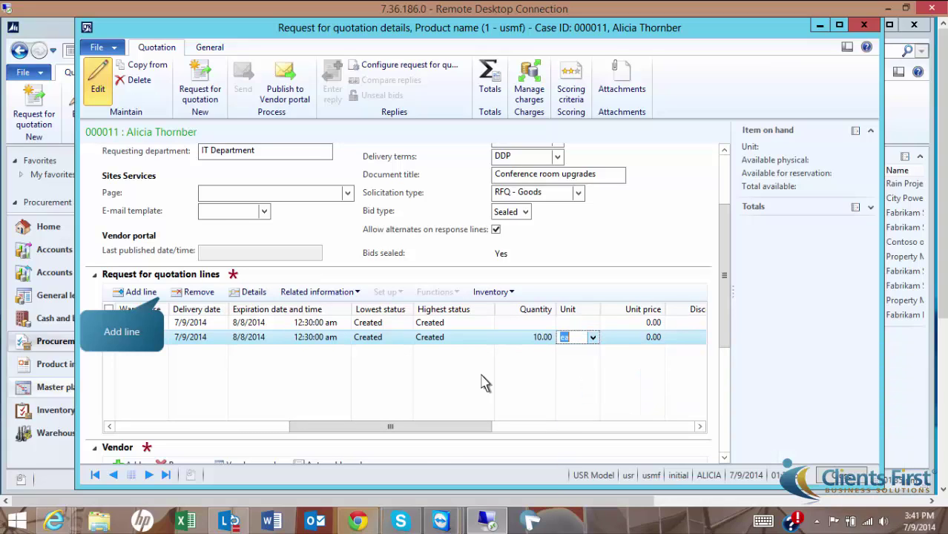
Add another Category line with procurement category OFFICE MACHINES, product name Projector, quantity 15 and unit ea
click(166, 300)
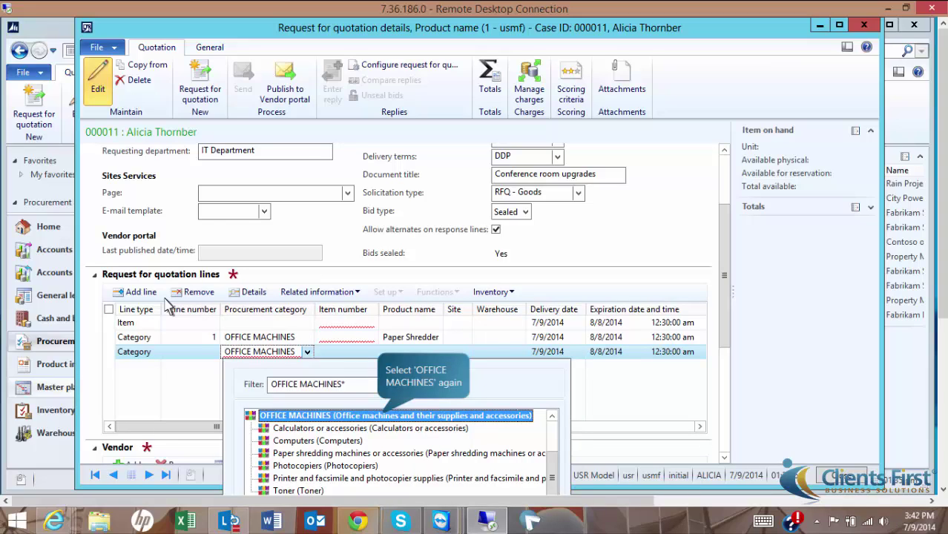
click(379, 416)
click(393, 352)
text(Projec)
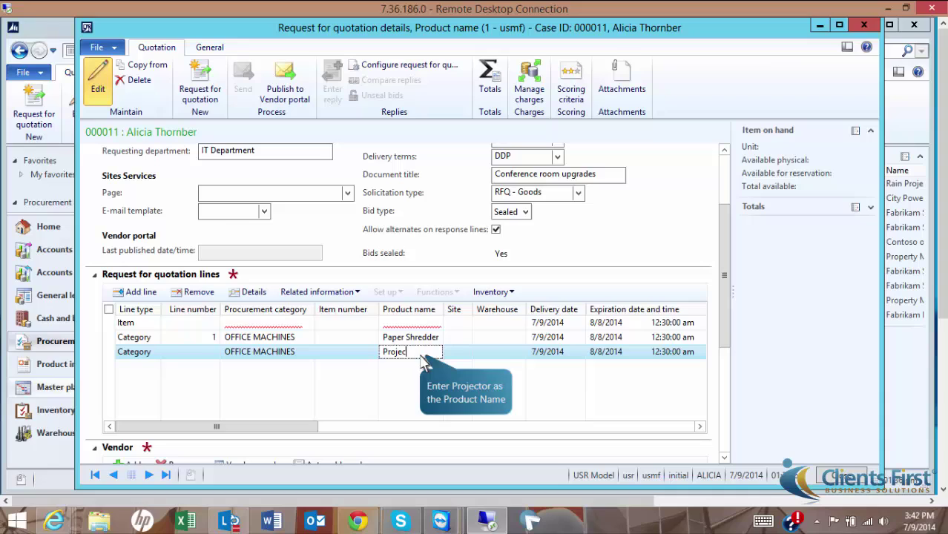
key(Tab)
key(Tab)
key(Tab)
key(Tab)
key(Tab)
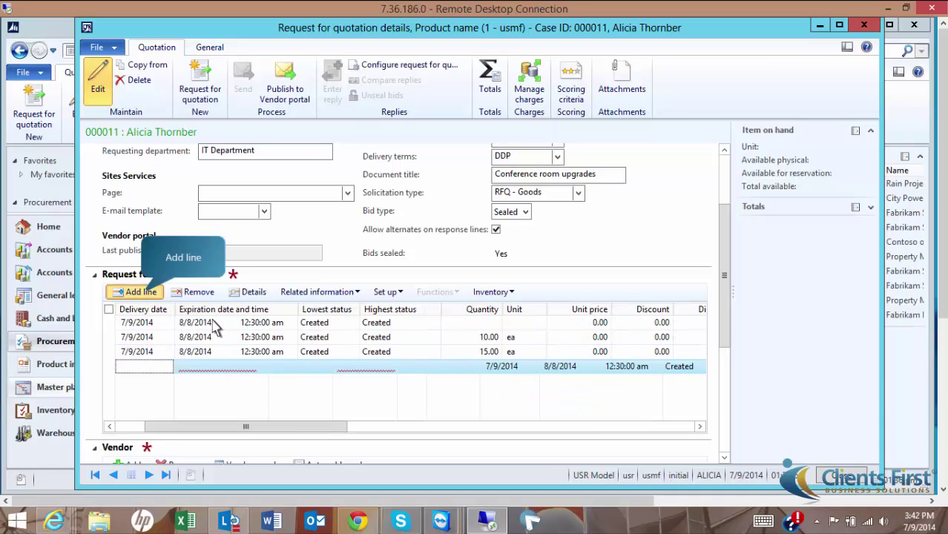
Add an Item line for item number A0001 (HDMI 6' Cables) with site 1 and quantity 10
click(141, 293)
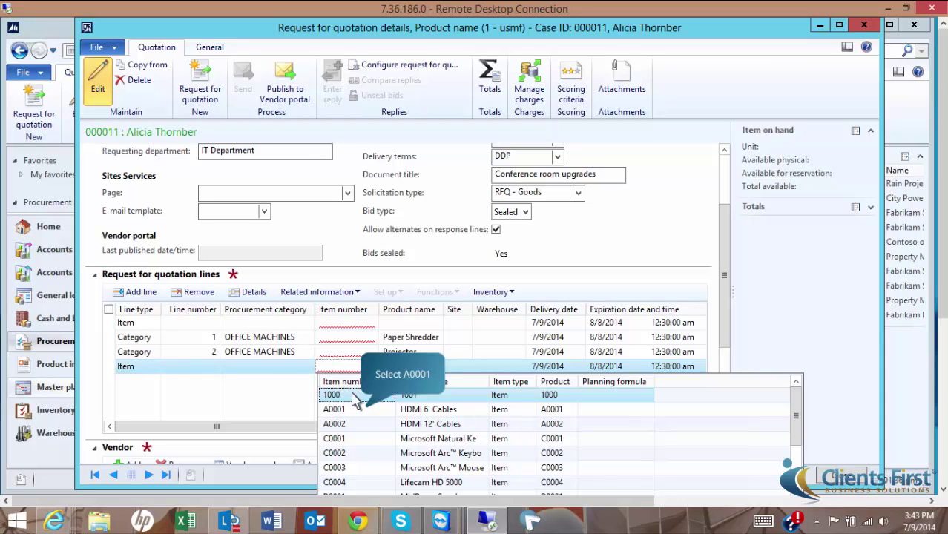
click(366, 409)
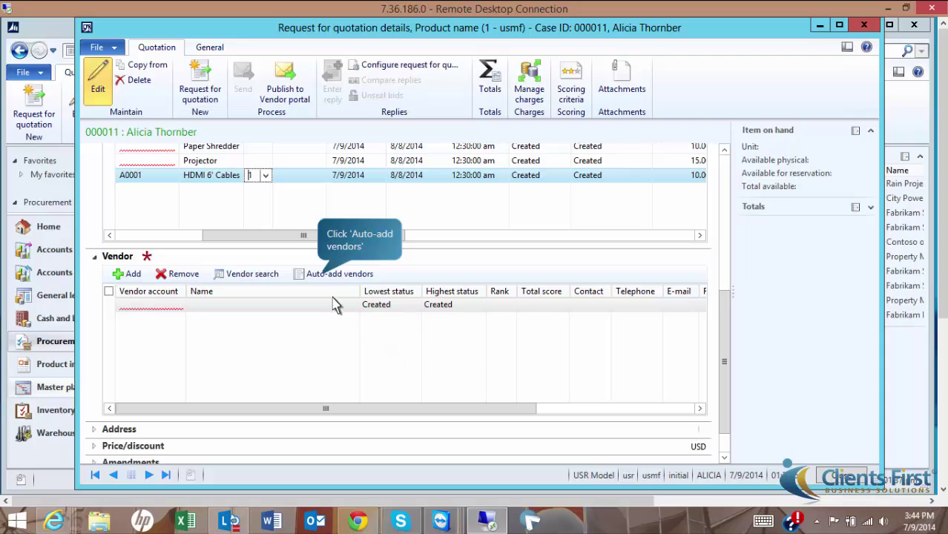
Auto-add the vendors to the request and attach the VendorEval questionnaire
click(319, 274)
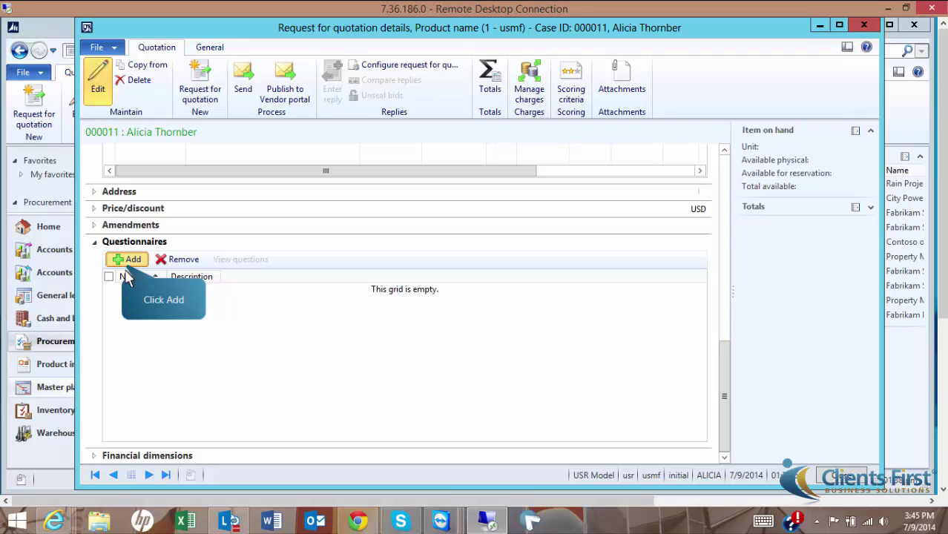
click(127, 259)
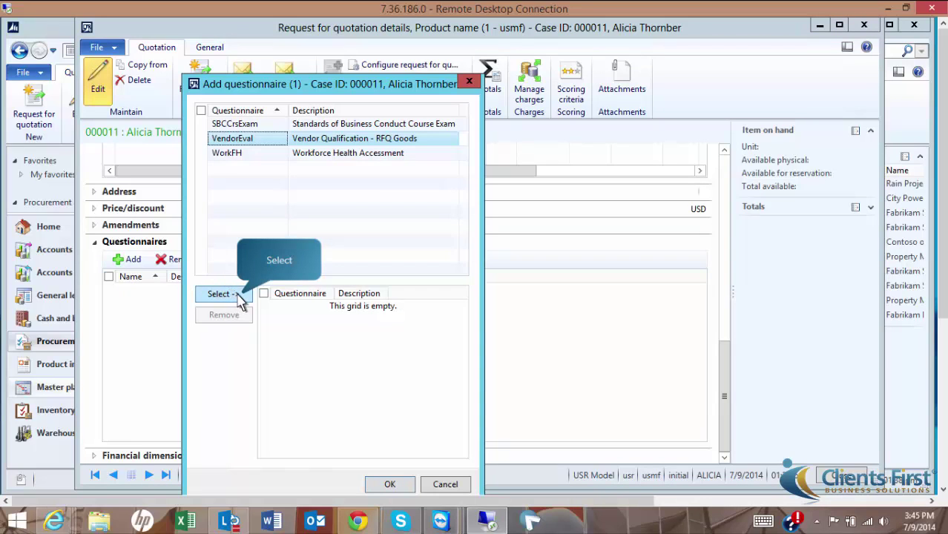
click(238, 295)
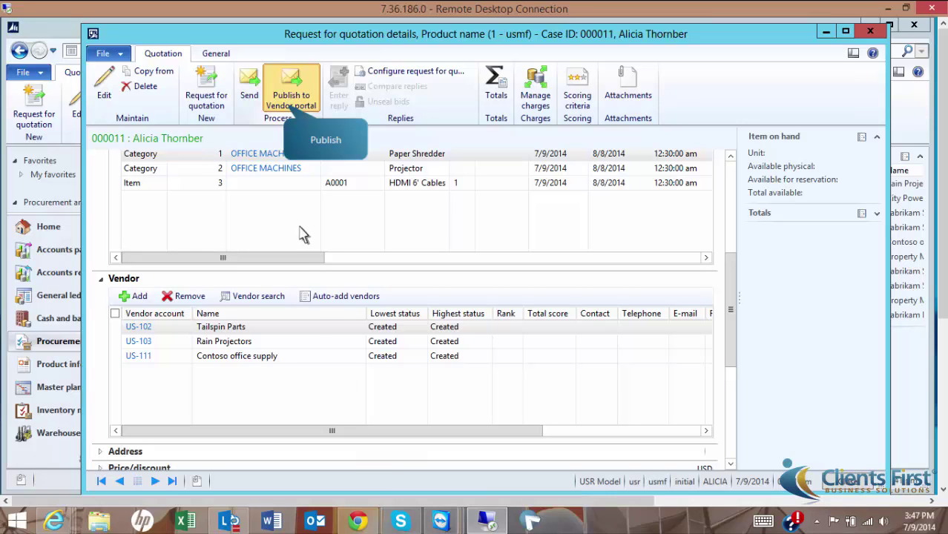
Publish the request for quotation to the Vendor portal and send it to the vendors
click(289, 112)
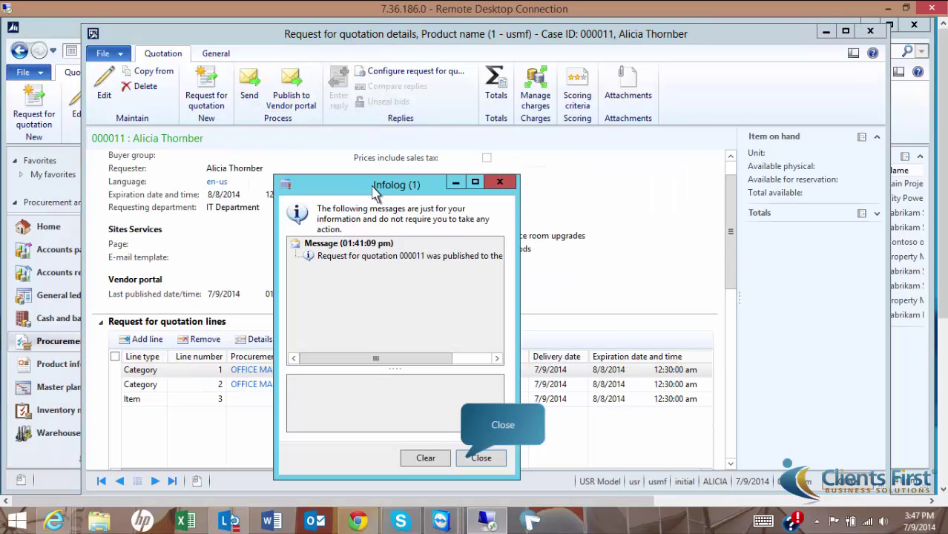
click(478, 458)
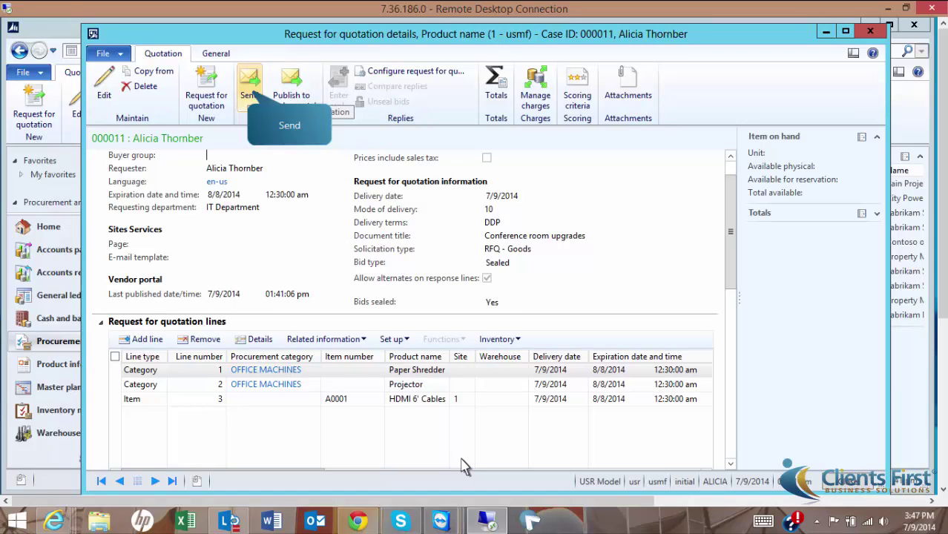
click(250, 94)
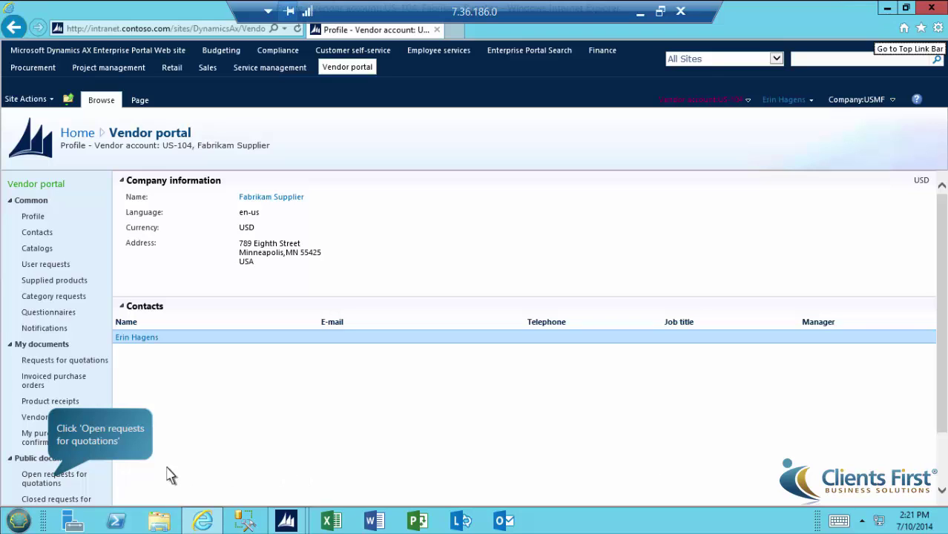
In the Vendor portal, open the open requests for quotations and enter unit price 20.00 and the comment "Comment" for Projector in the reply to 000012
click(52, 478)
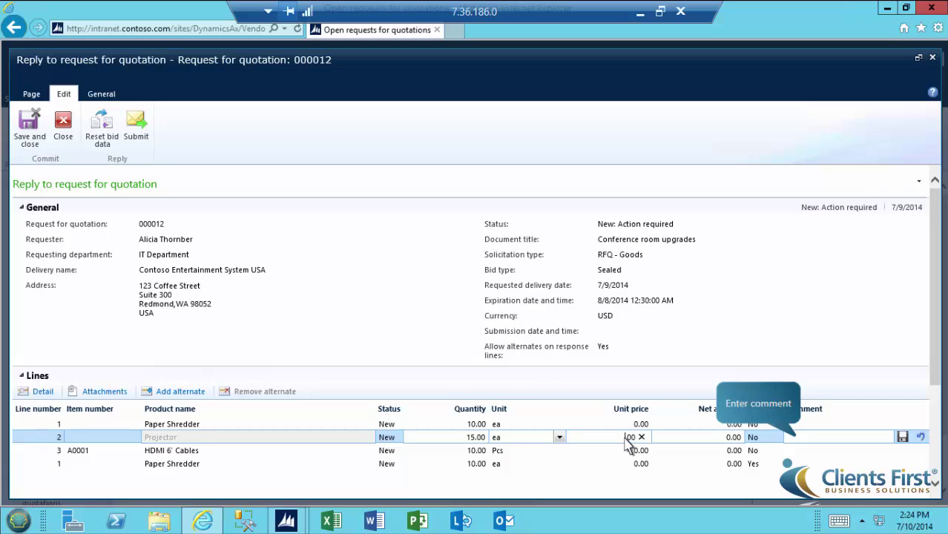
click(804, 446)
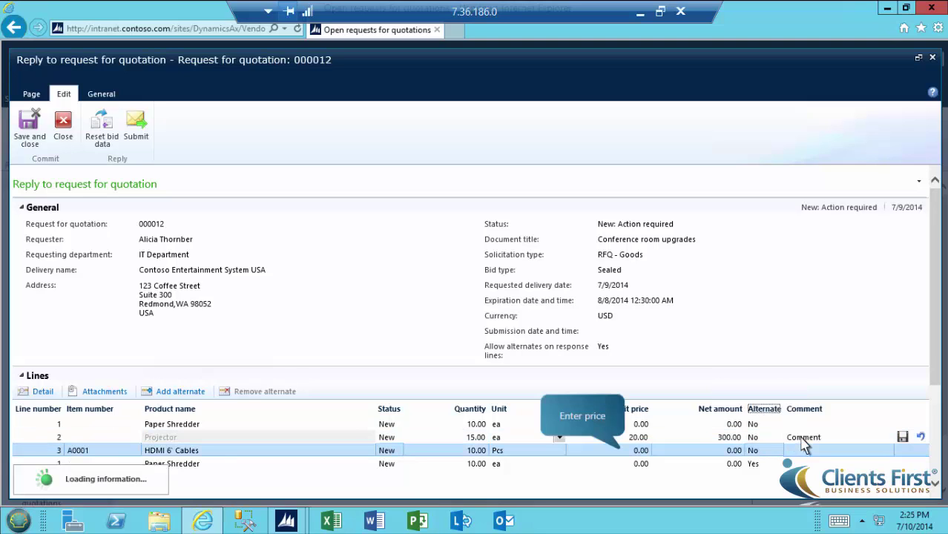
Set the HDMI 6' Cables unit price to 1.00 and complete the alternate line as Paper Destroyer with unit price 3.00 and the comment "Comment"
click(628, 450)
text(1)
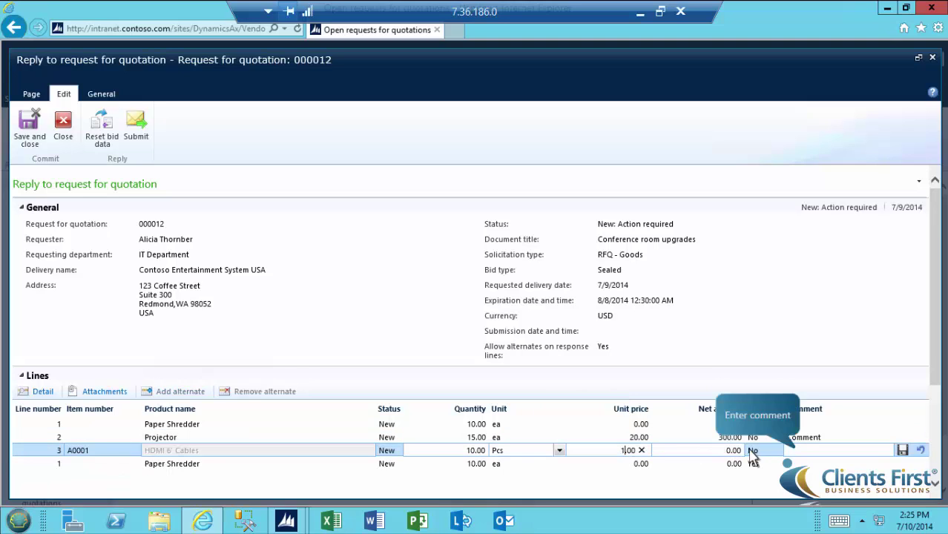
click(798, 461)
text(3)
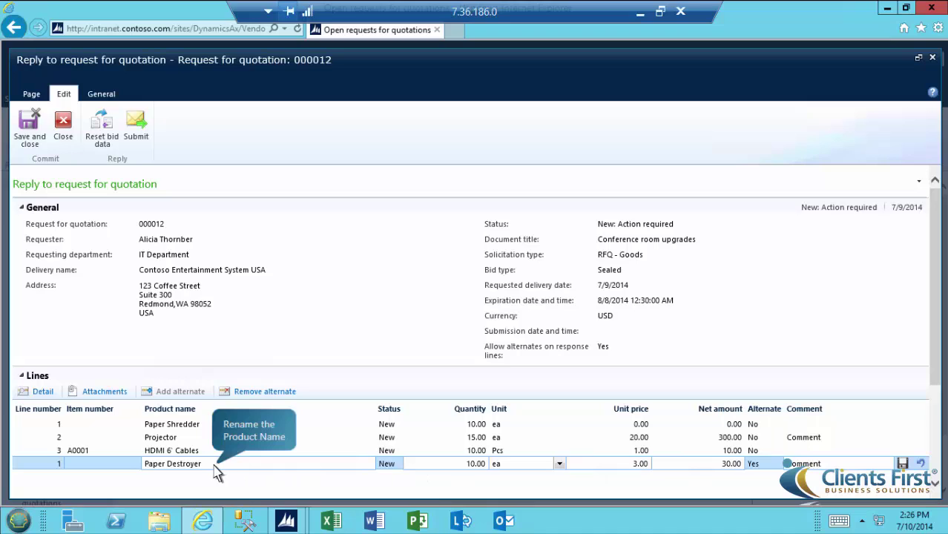
Complete the Vendor Qualification - RFQ Goods questionnaire, answering China for the origin countries and Yes for having provided the products before
scroll(215, 473, down, 2)
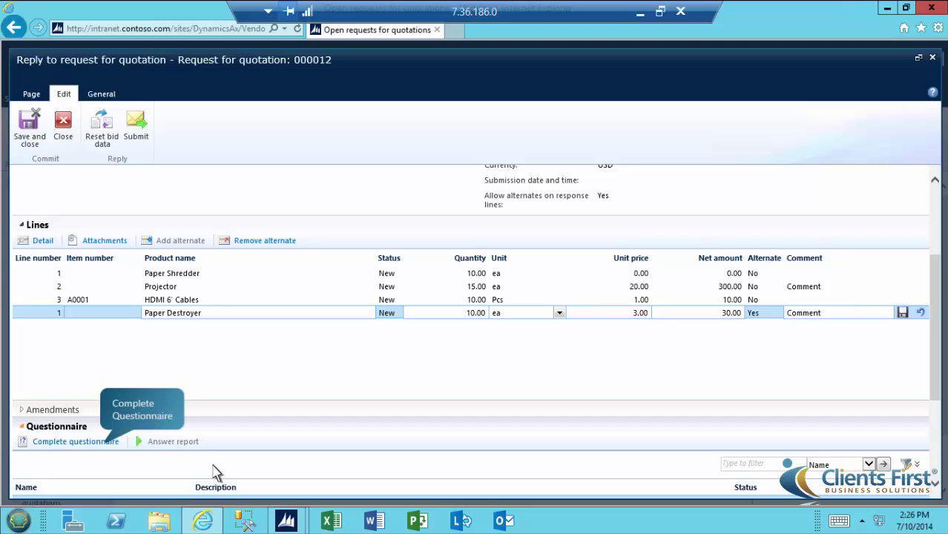
click(104, 445)
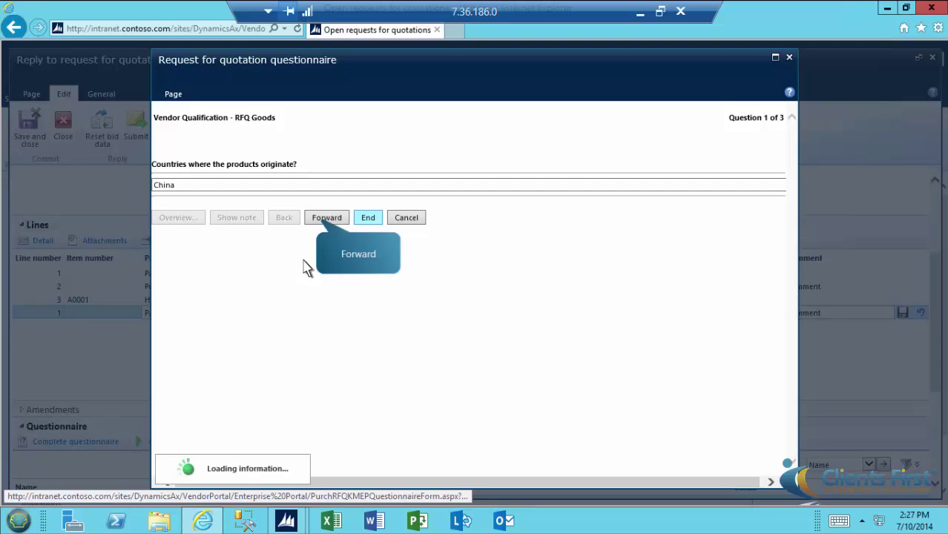
click(324, 220)
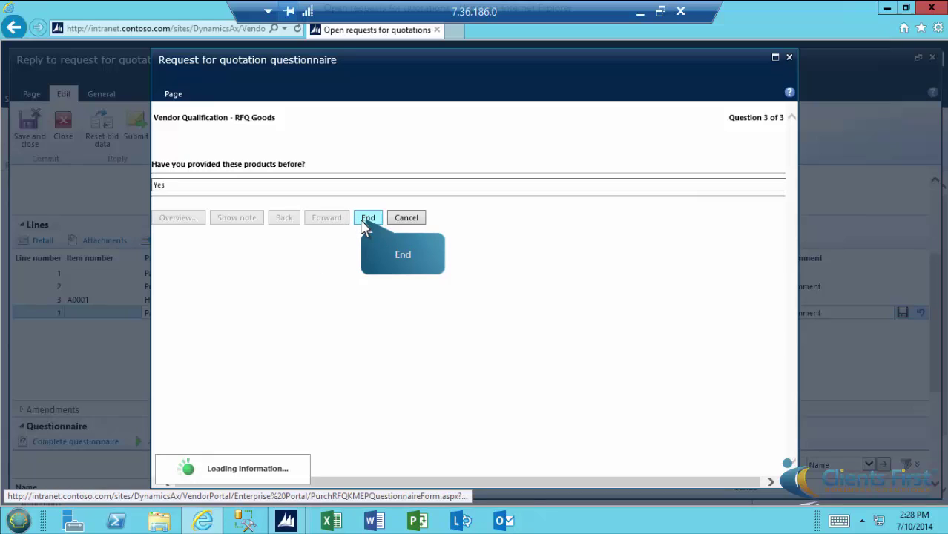
click(366, 219)
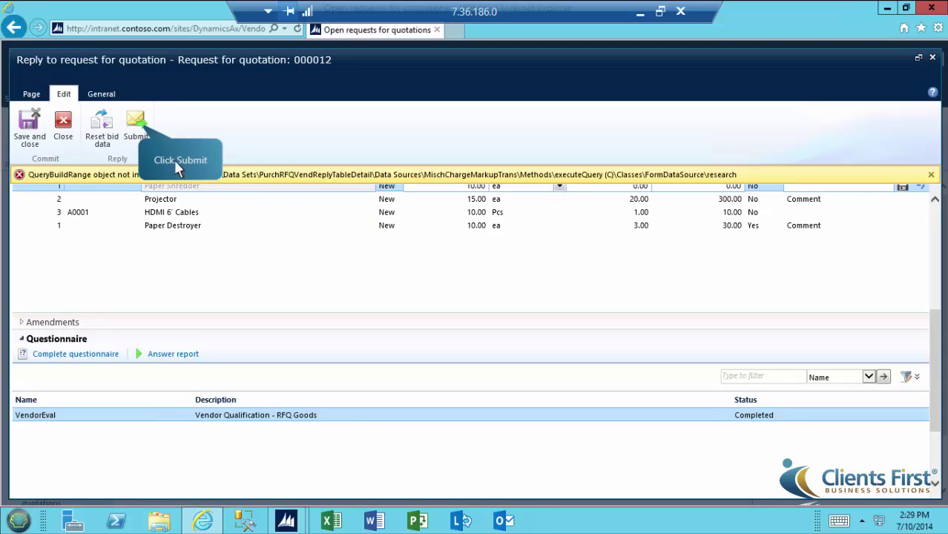
Submit the reply to the request for quotation and close the send dialog
click(138, 126)
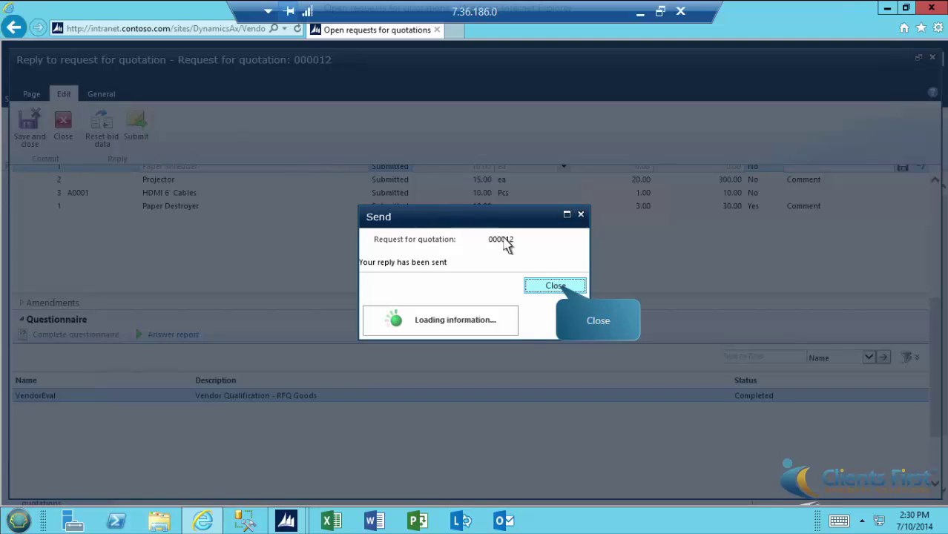
click(555, 286)
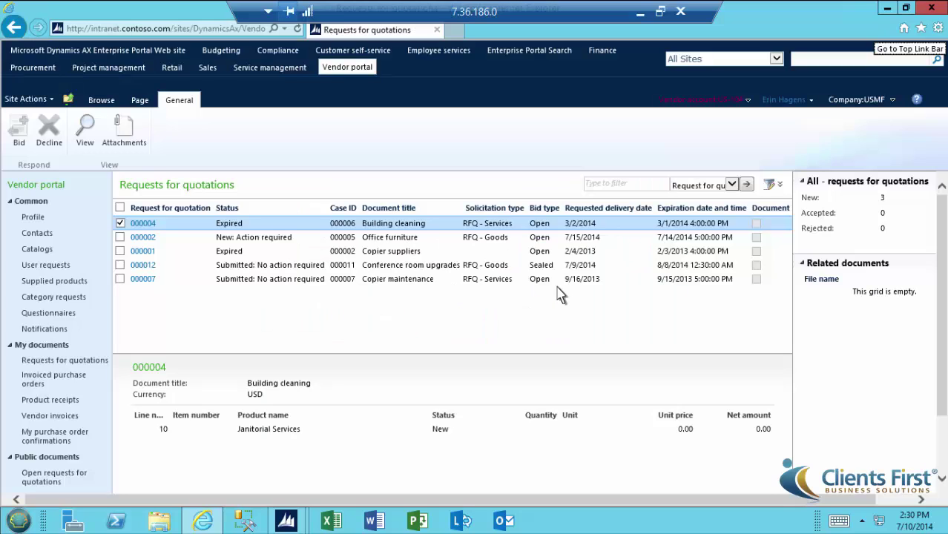